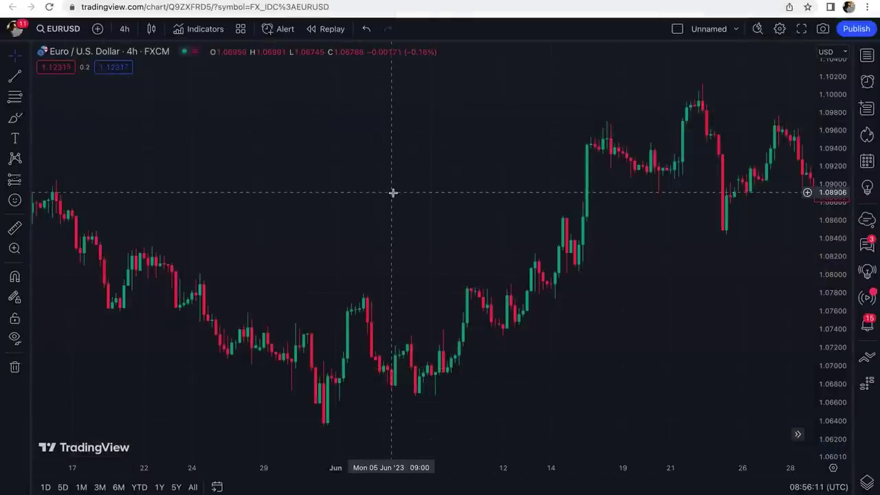
click(189, 28)
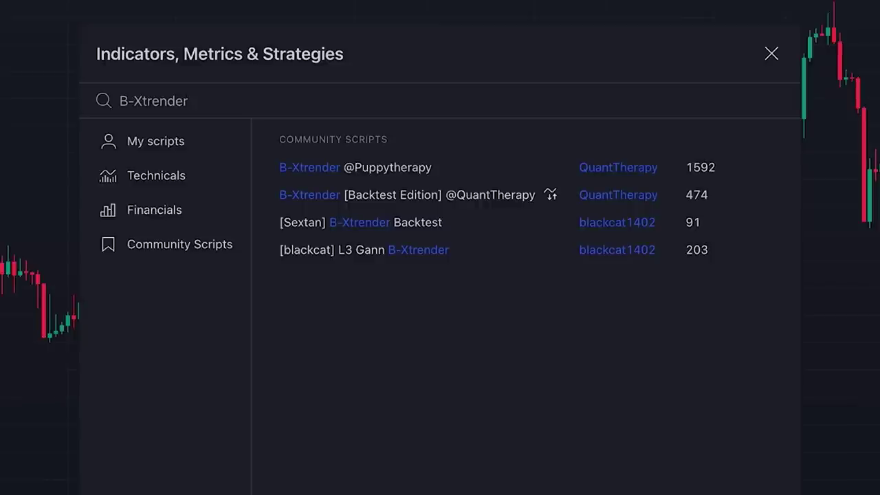
click(312, 167)
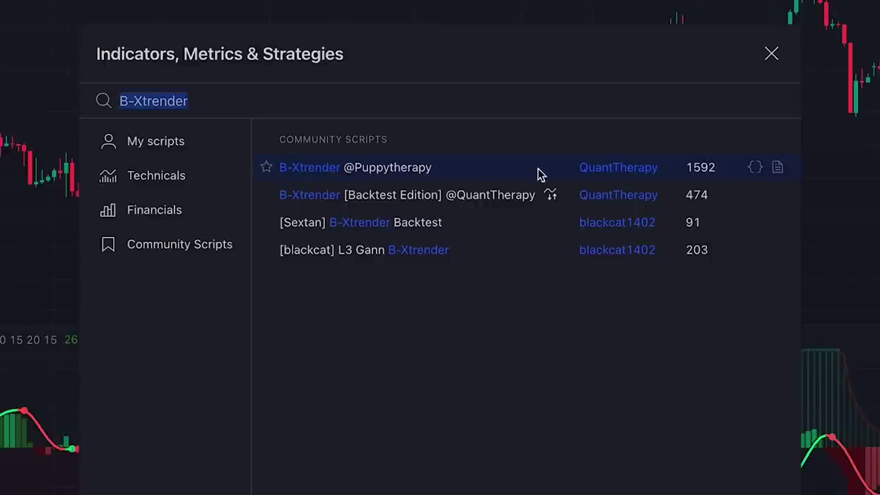
click(756, 57)
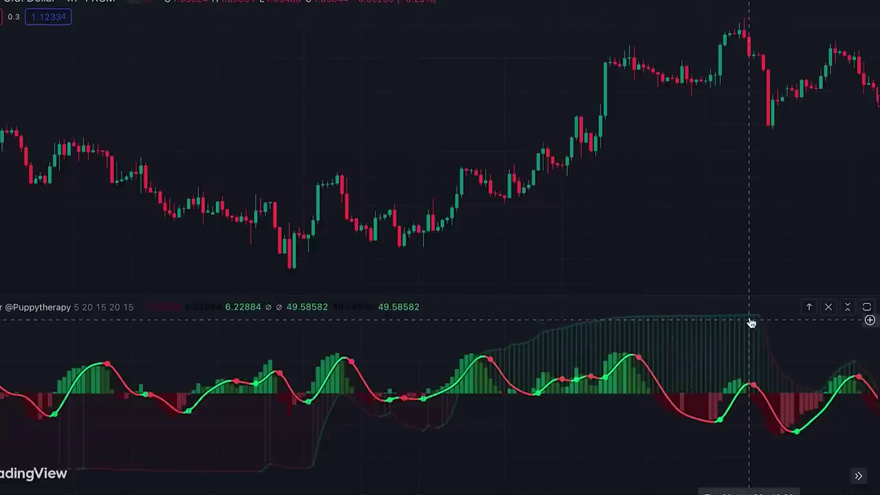
scroll(770, 342, right, 2)
scroll(770, 342, right, 3)
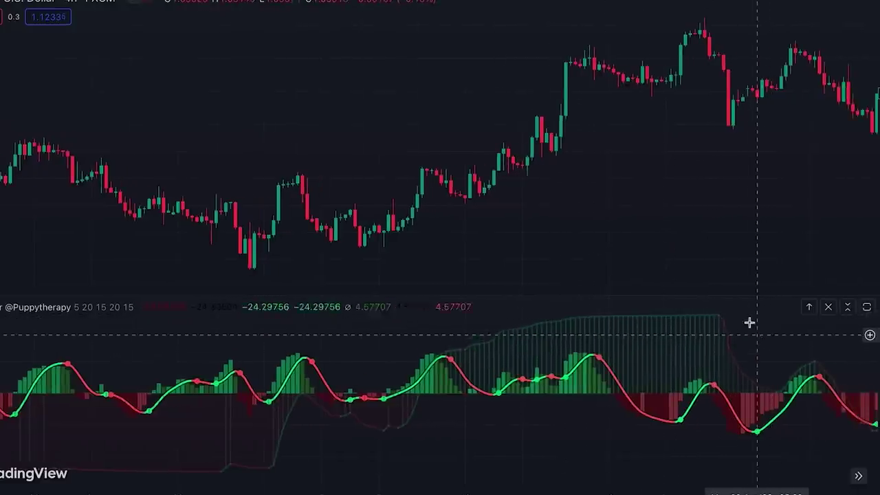
scroll(660, 123, right, 3)
scroll(660, 123, right, 4)
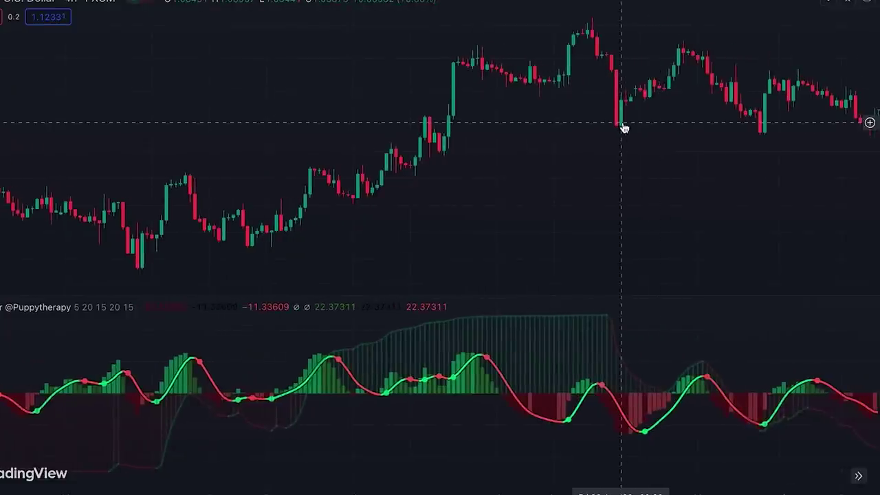
scroll(714, 175, right, 8)
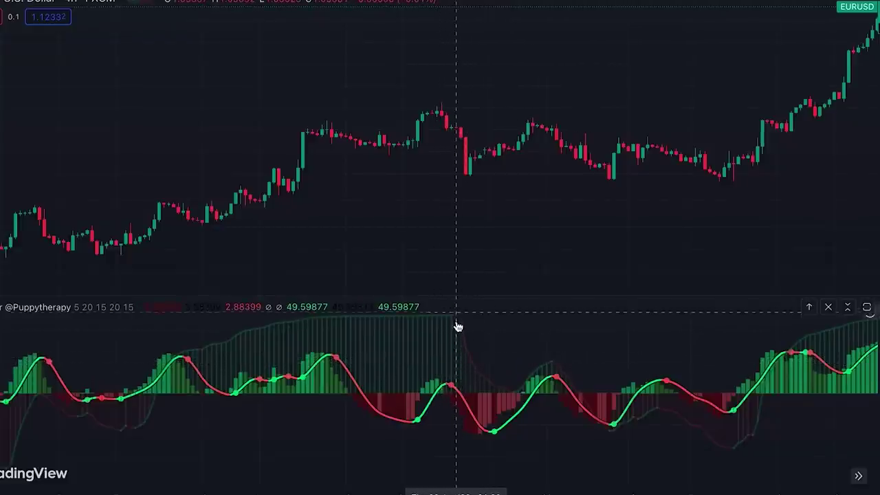
drag(462, 365, 532, 389)
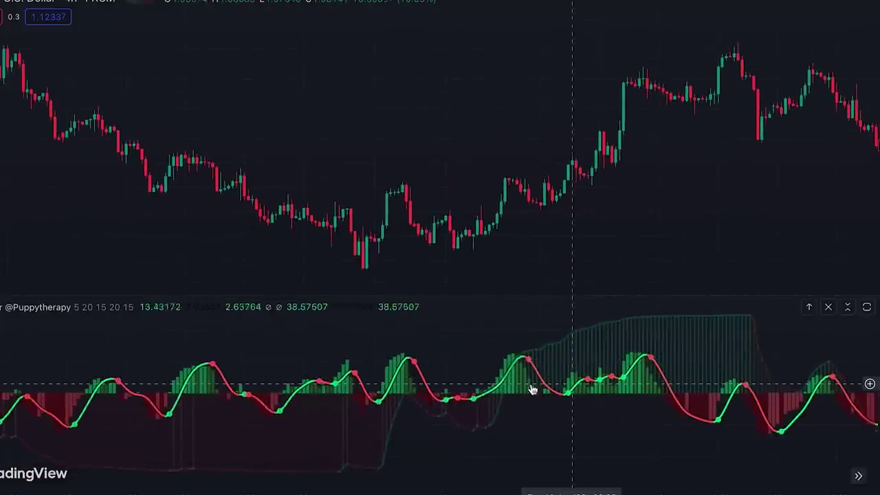
scroll(450, 379, up, 5)
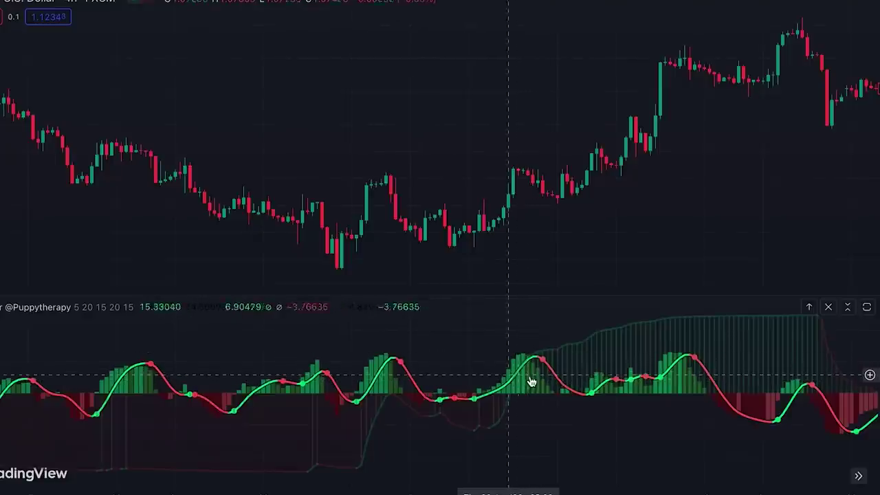
scroll(534, 382, right, 2)
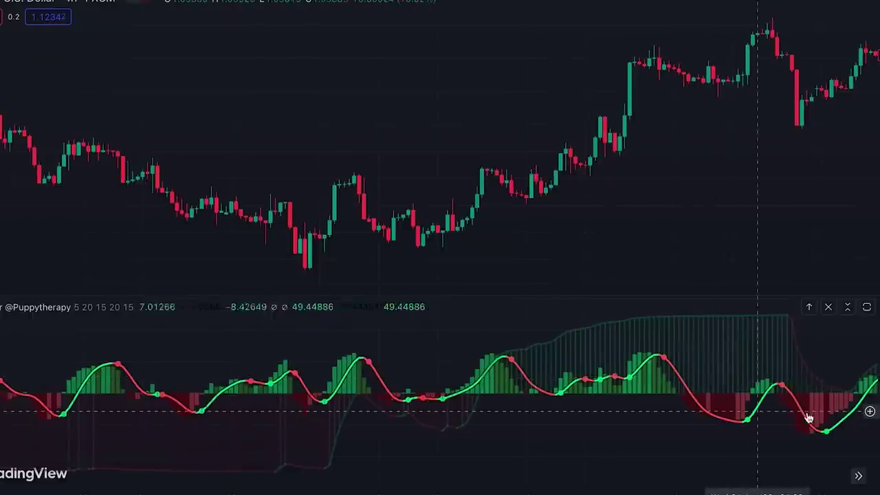
scroll(810, 418, right, 2)
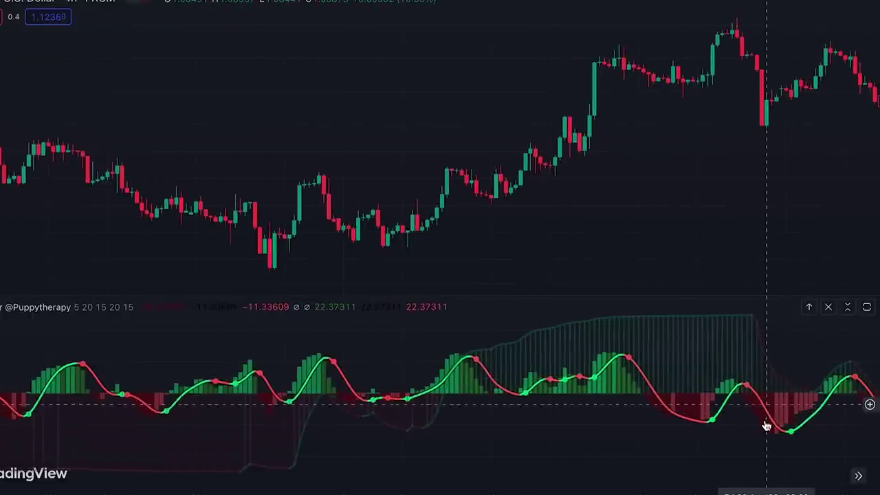
scroll(766, 422, right, 3)
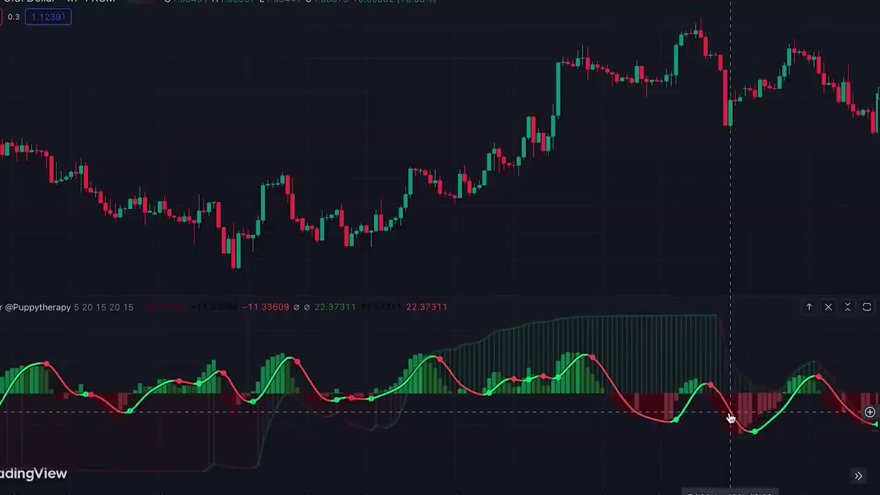
scroll(730, 418, left, 5)
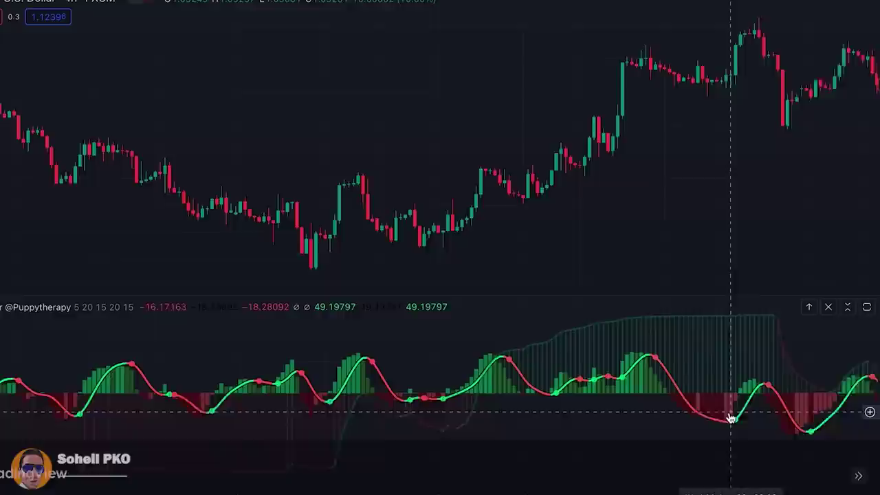
scroll(727, 412, left, 3)
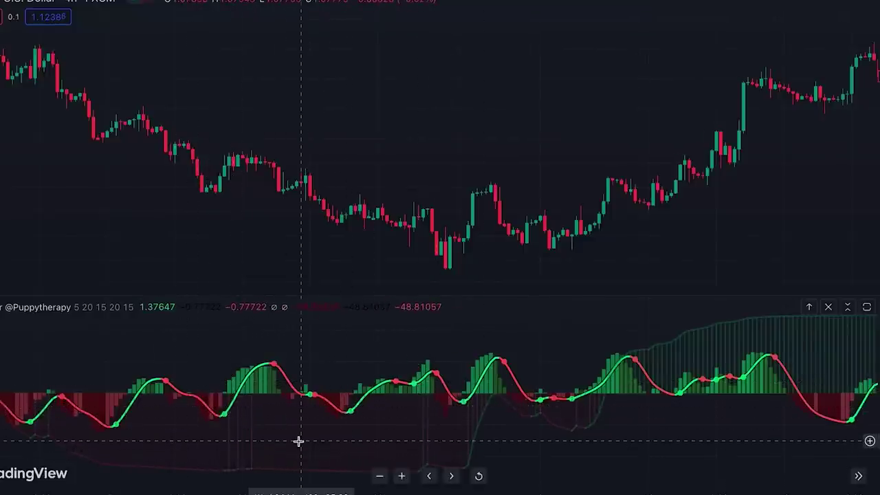
scroll(367, 234, right, 3)
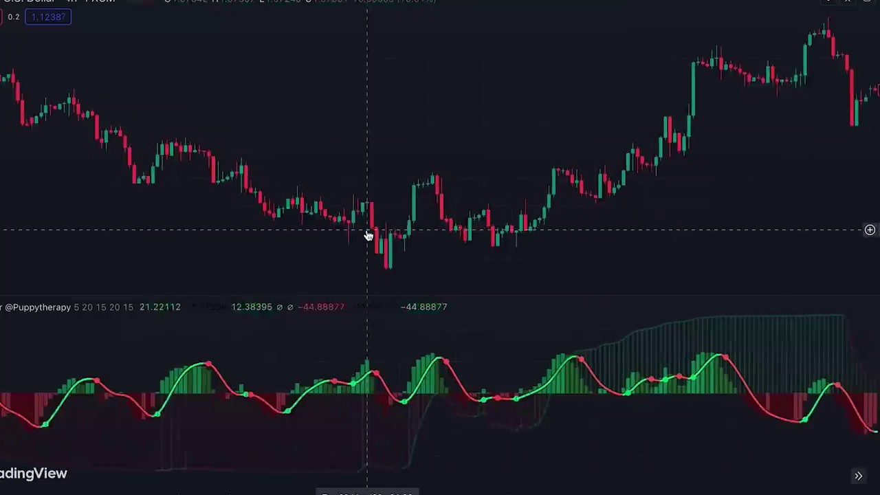
scroll(369, 232, right, 3)
scroll(622, 350, up, 3)
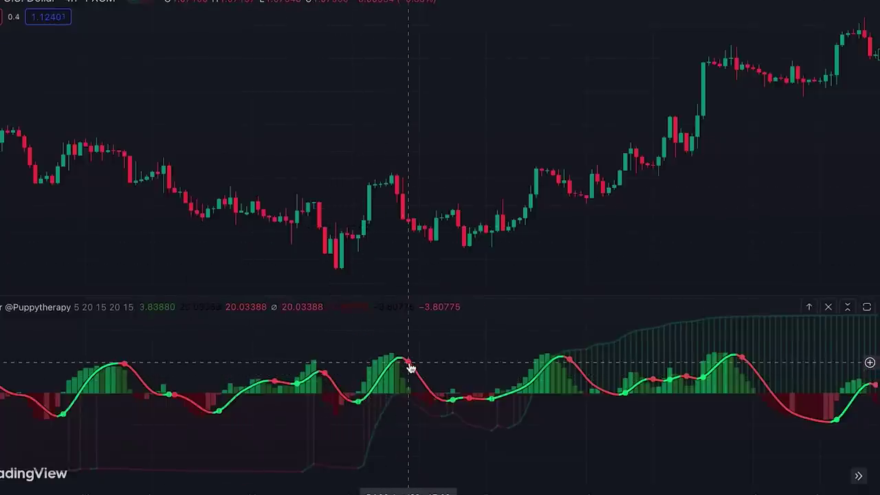
Scroll the chart to later bars, then bring up the Indicators, Metrics & Strategies dialog.
scroll(473, 397, right, 5)
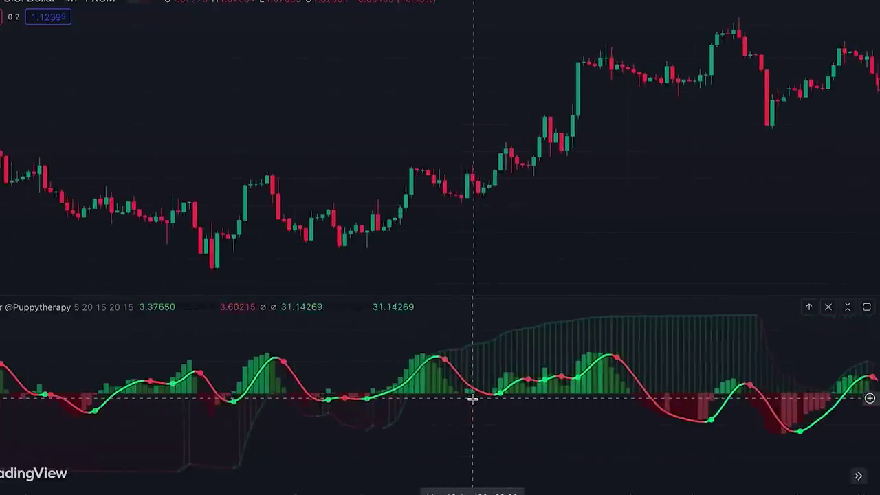
scroll(473, 398, right, 4)
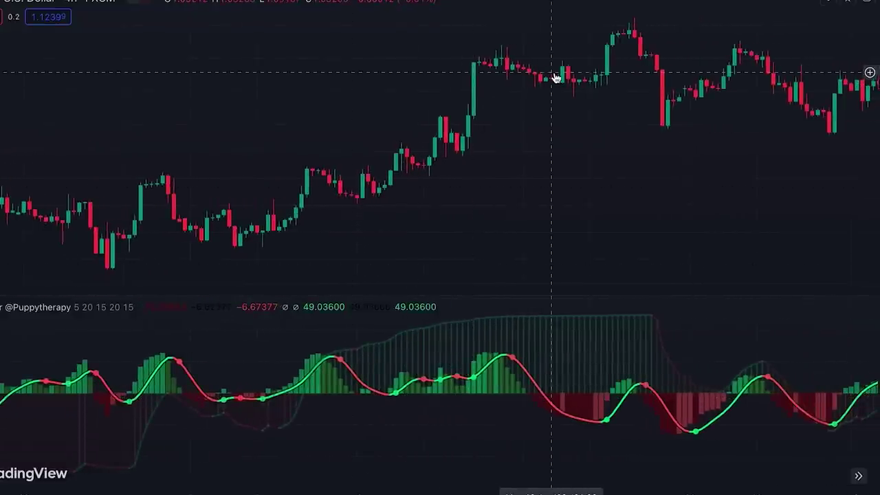
scroll(554, 73, right, 5)
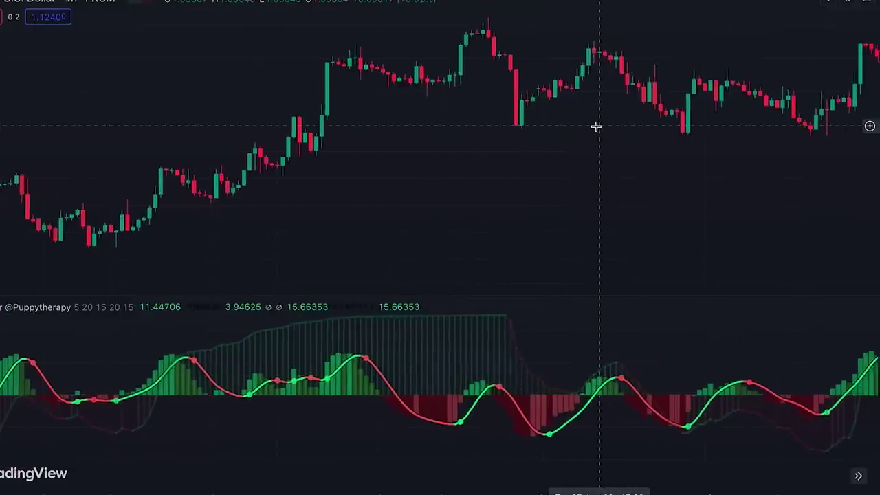
scroll(596, 125, right, 4)
scroll(596, 126, right, 7)
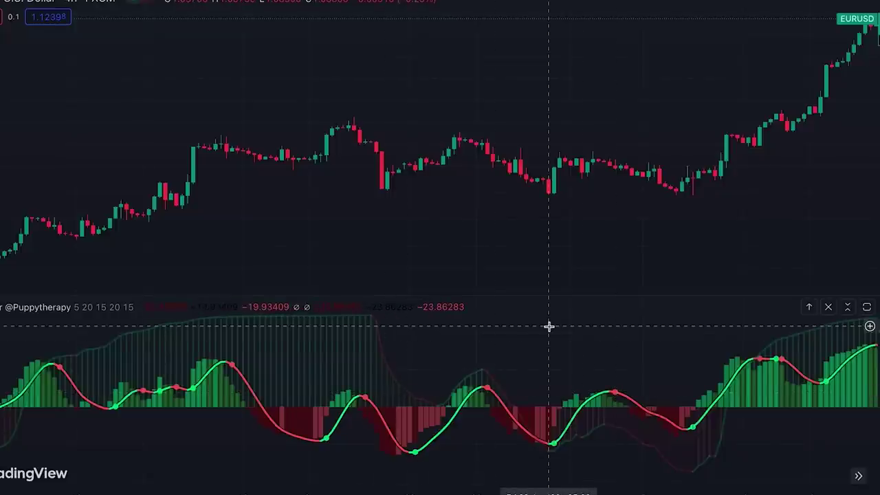
click(161, 13)
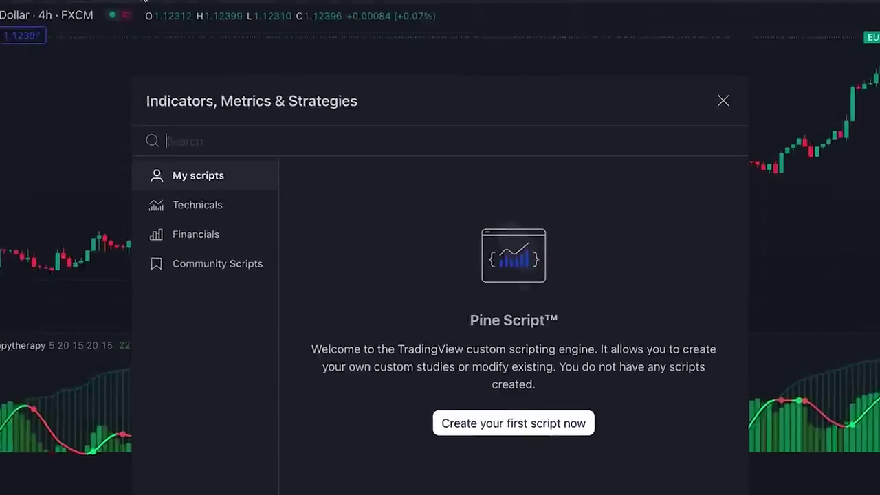
Search 'andean' and add the Andean Oscillator (50, 9) as a third pane.
text(andean)
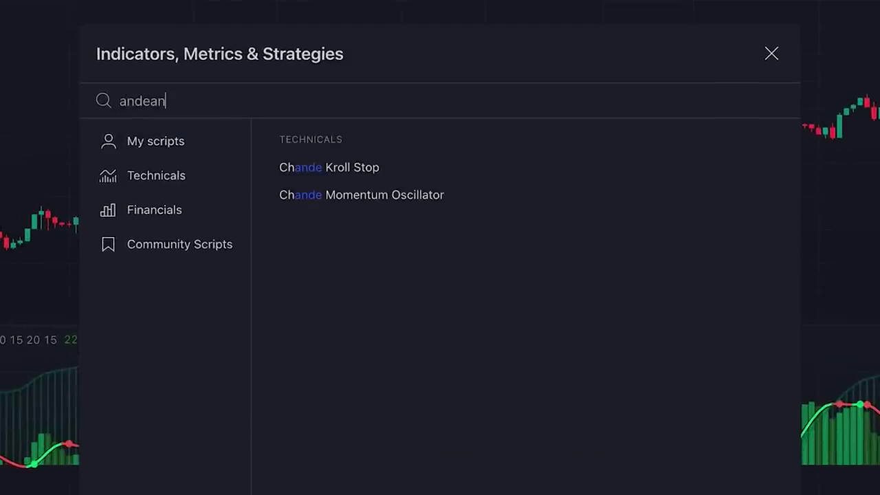
key(ctrl+a)
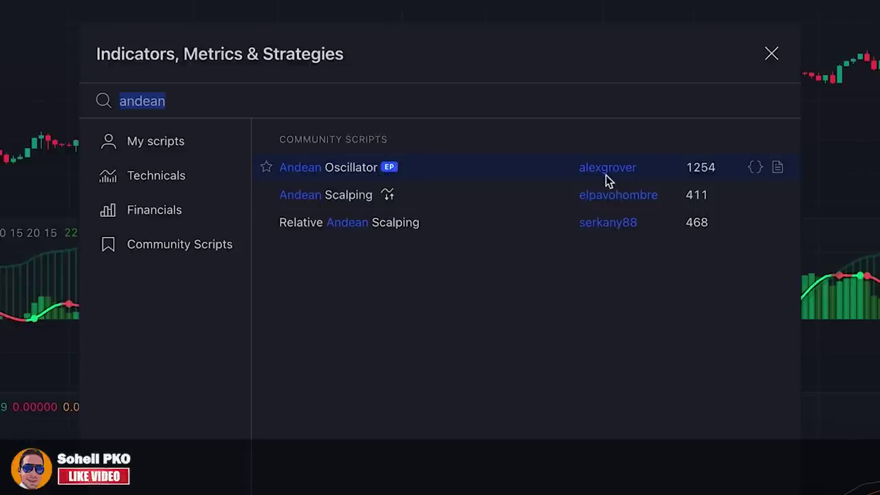
click(773, 55)
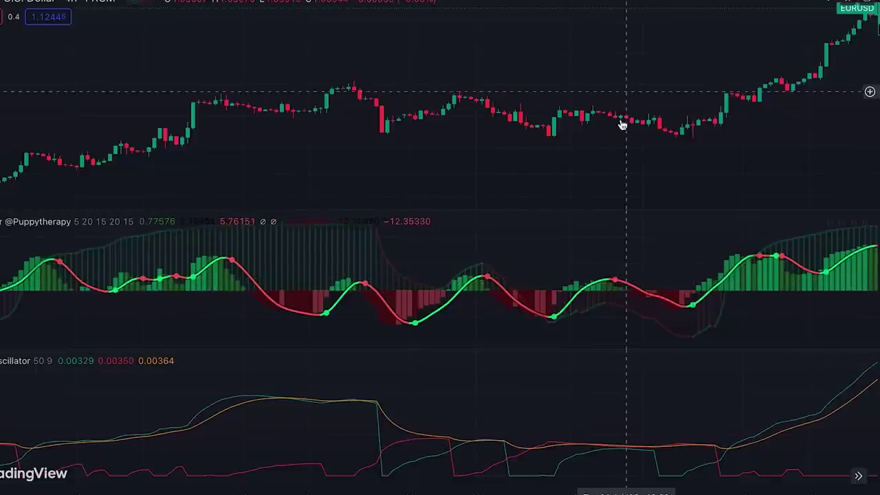
scroll(619, 122, right, 5)
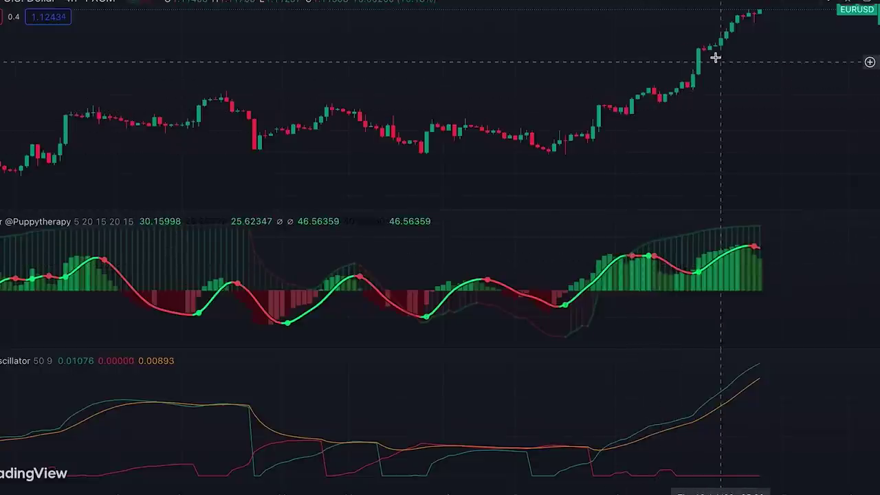
scroll(663, 87, left, 15)
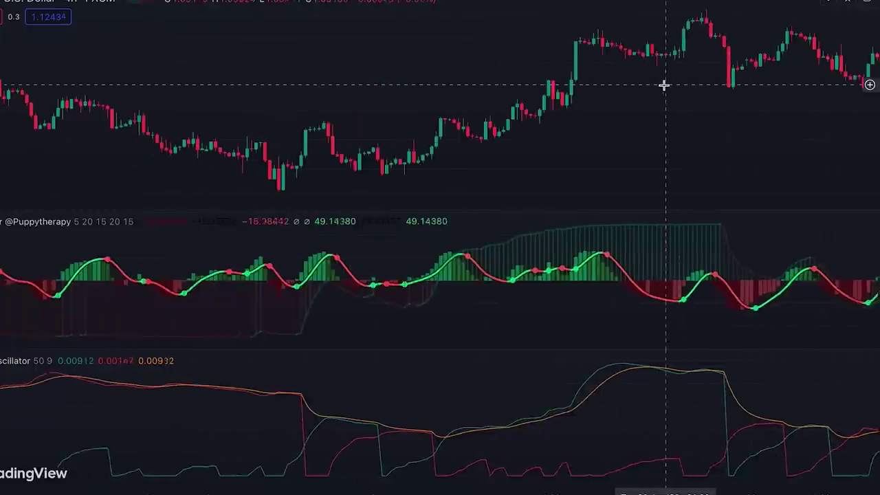
scroll(664, 87, left, 15)
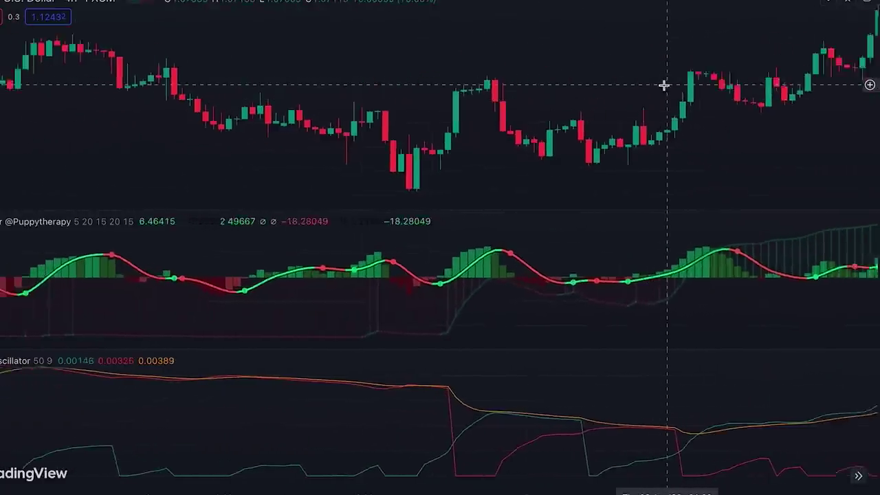
scroll(664, 87, left, 5)
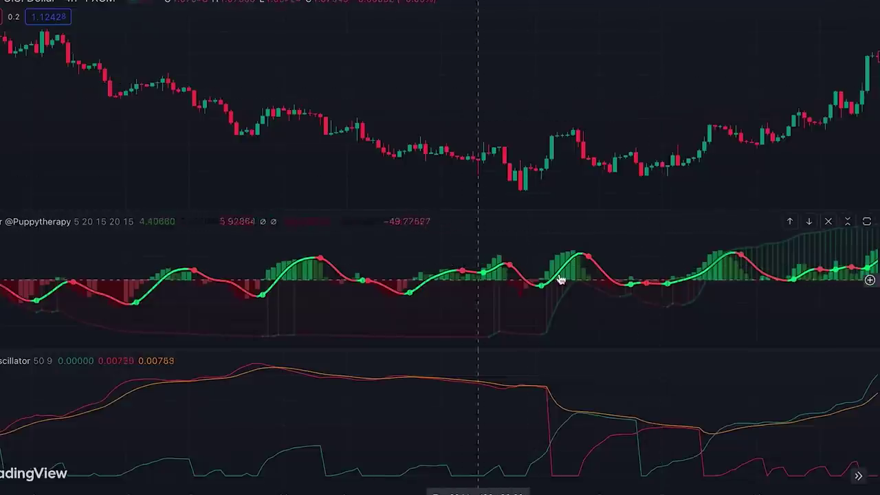